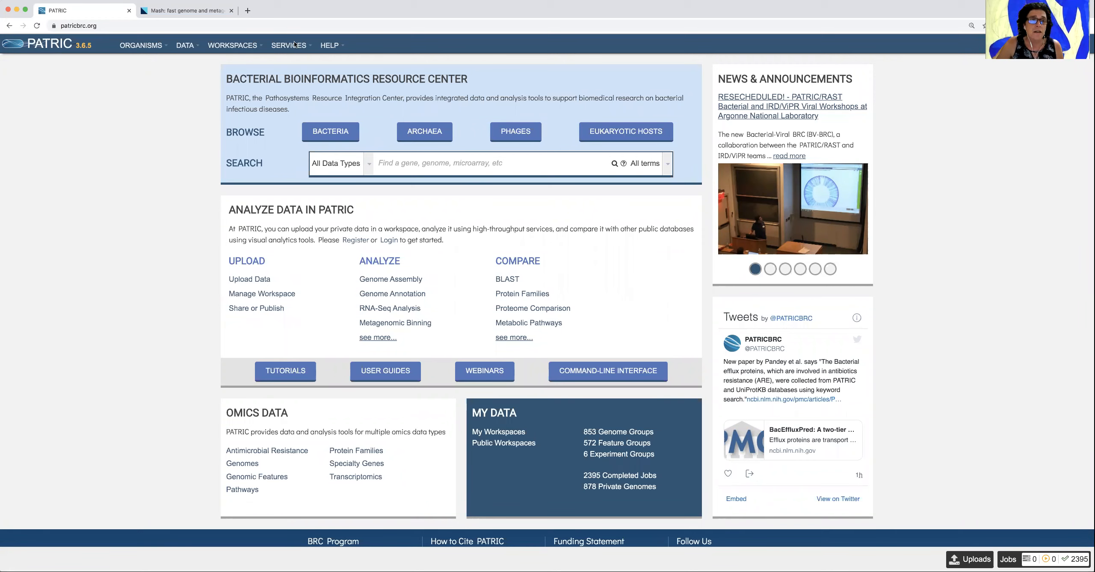
# - Open the Similar Genome Finder service
pyautogui.moveTo(311, 49)
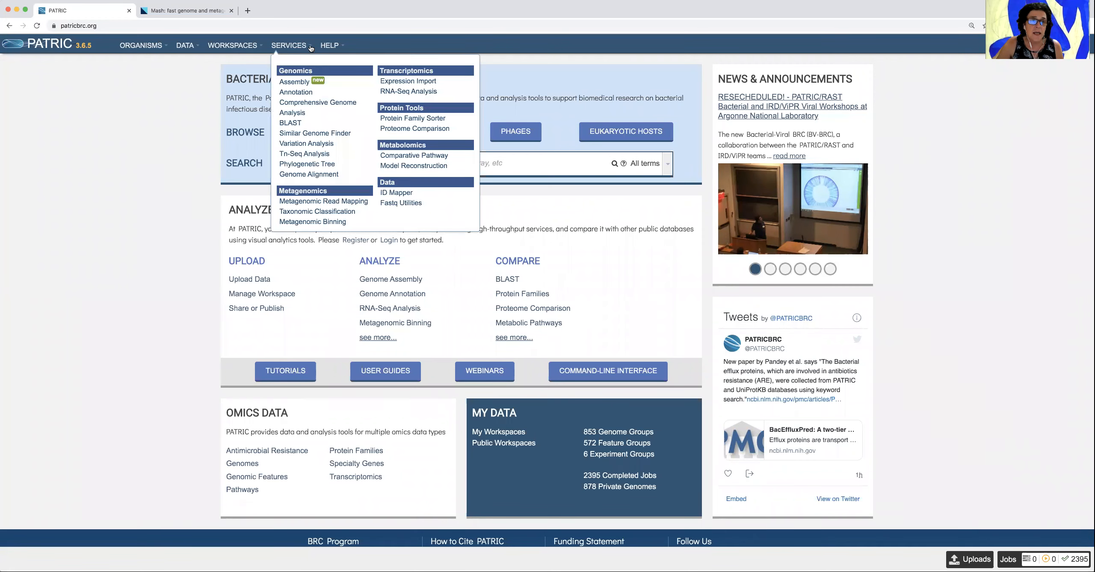
pyautogui.click(315, 133)
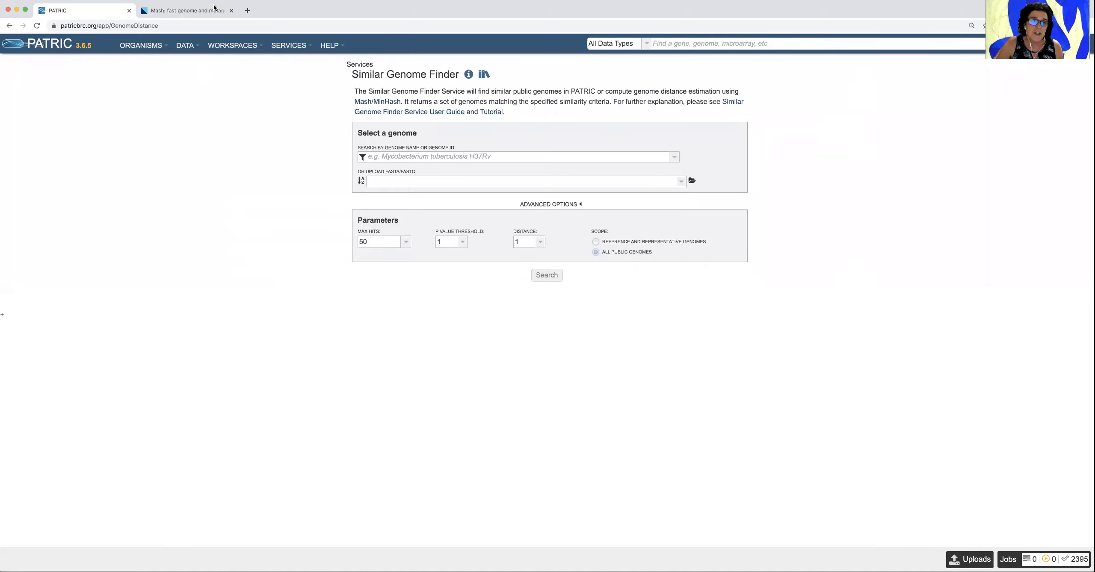
# - Look at the Genome Biology article on Mash genome distance estimation, and return to the Similar Genome Finder page
pyautogui.click(191, 11)
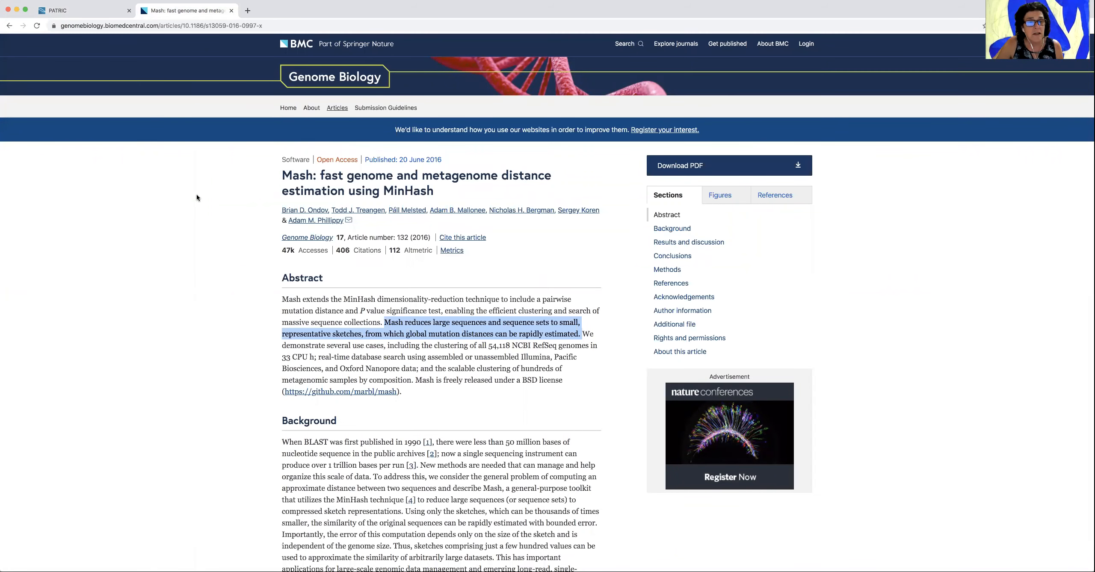
pyautogui.scroll(-1, 196, 195)
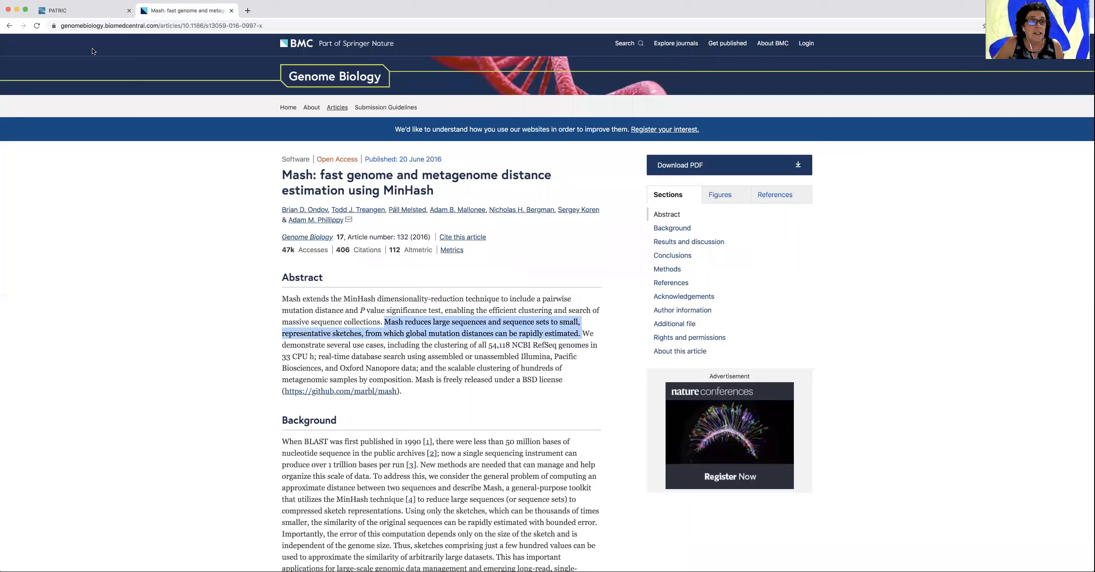
pyautogui.click(91, 14)
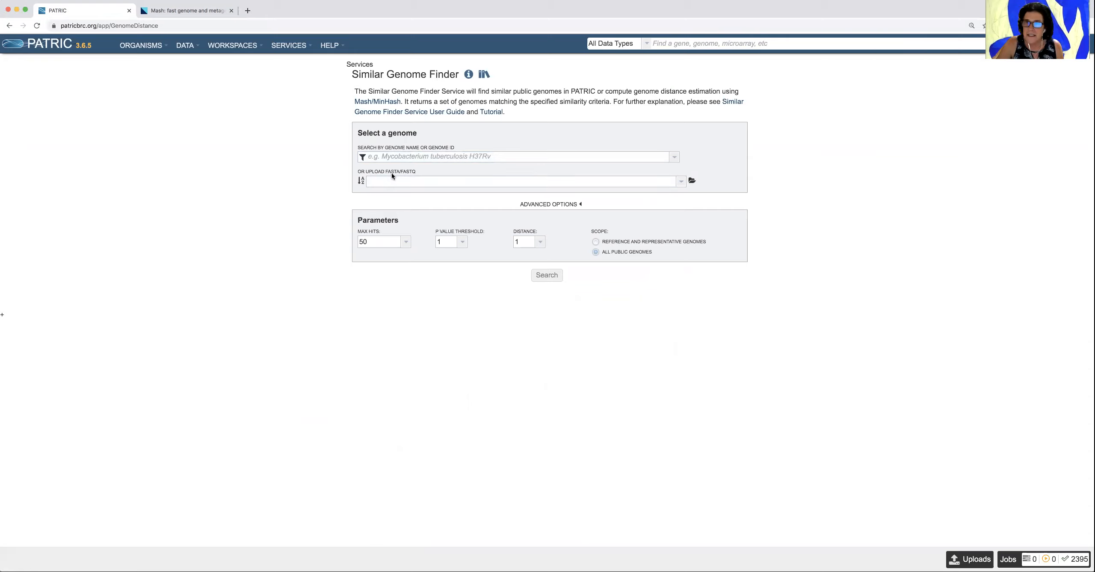
# - Browse the public workspaces for the FASTA/FASTQ input, opening the folder PATRIC Workshop/Assembly/SRR3584989_data
pyautogui.click(692, 182)
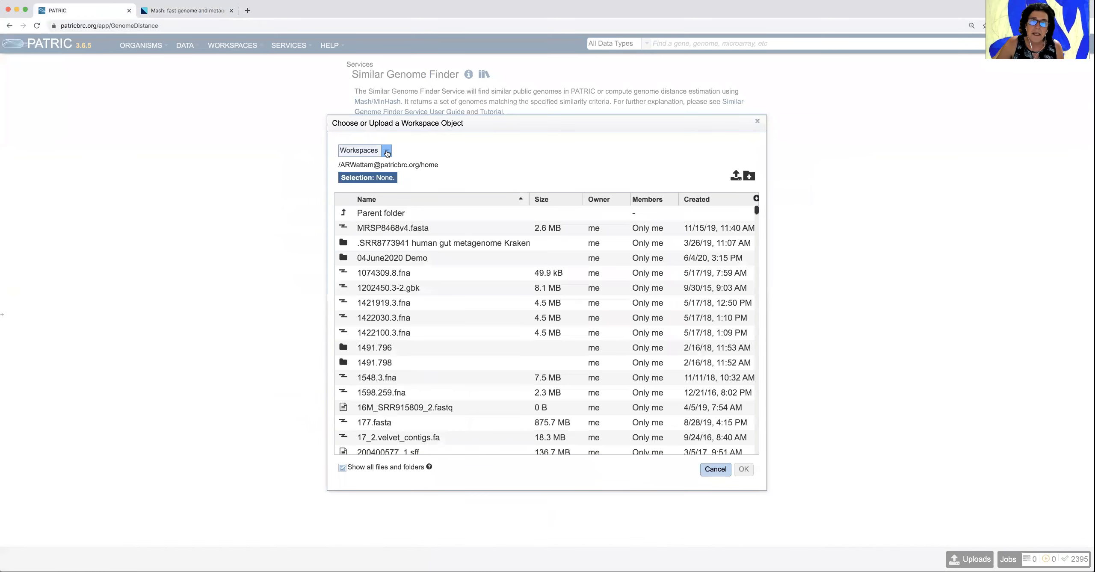
pyautogui.click(386, 153)
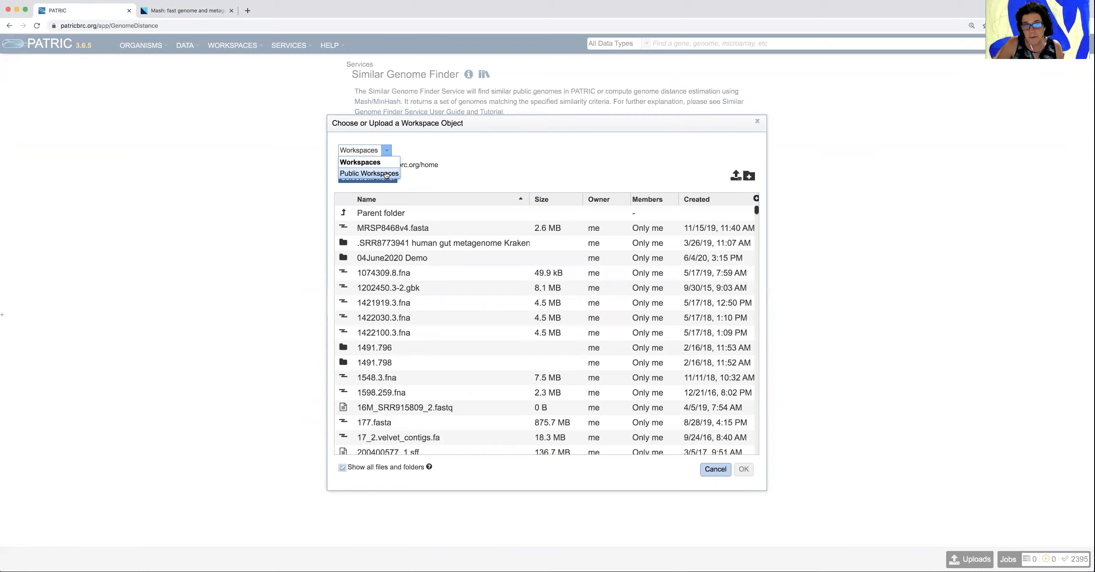
pyautogui.click(386, 174)
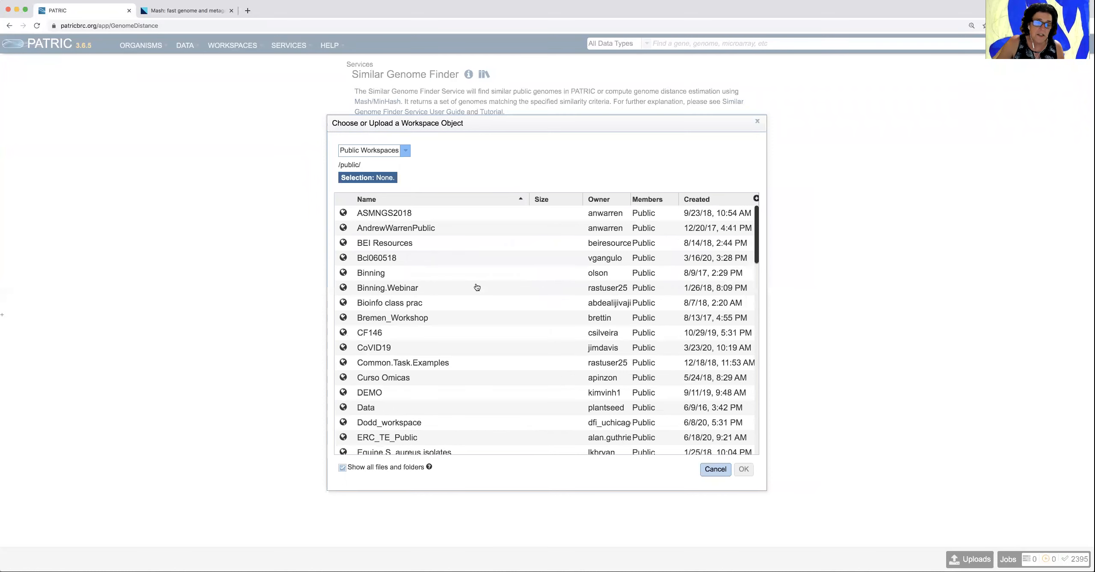
pyautogui.scroll(-5, 477, 287)
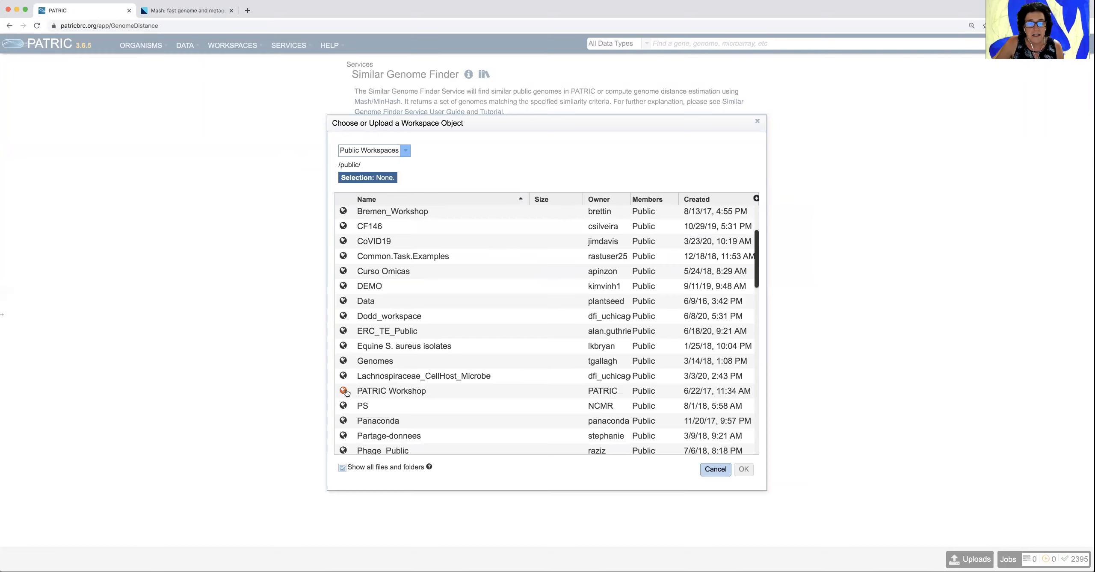
pyautogui.doubleClick(346, 392)
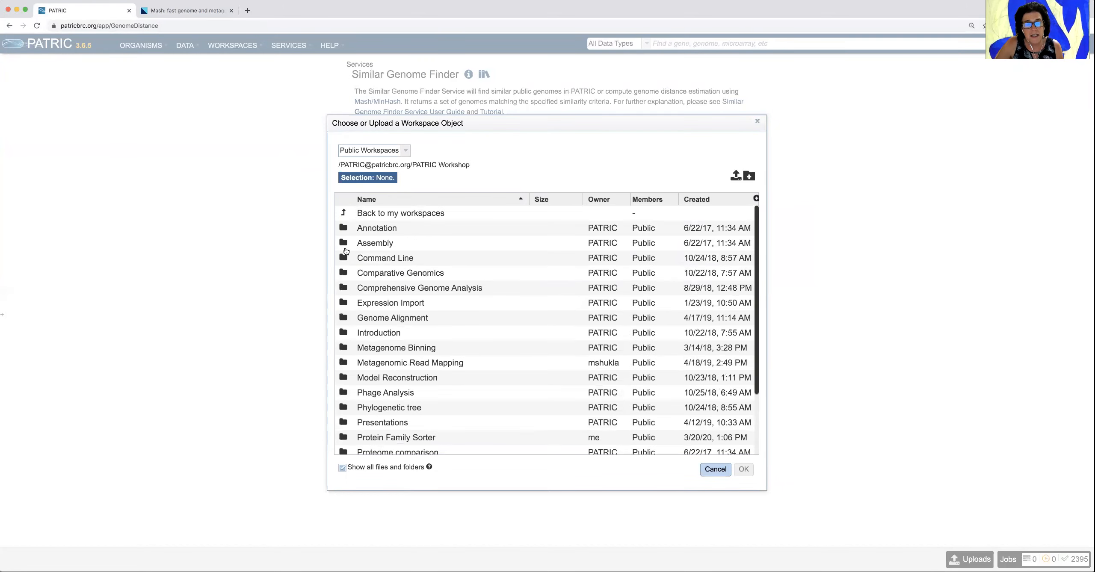
pyautogui.doubleClick(344, 244)
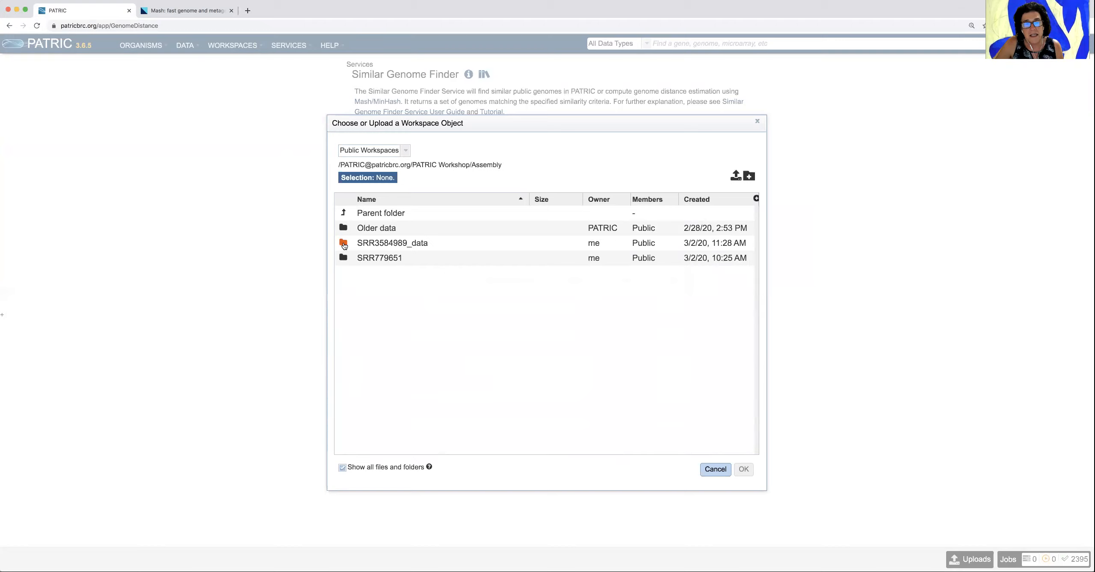
pyautogui.doubleClick(344, 245)
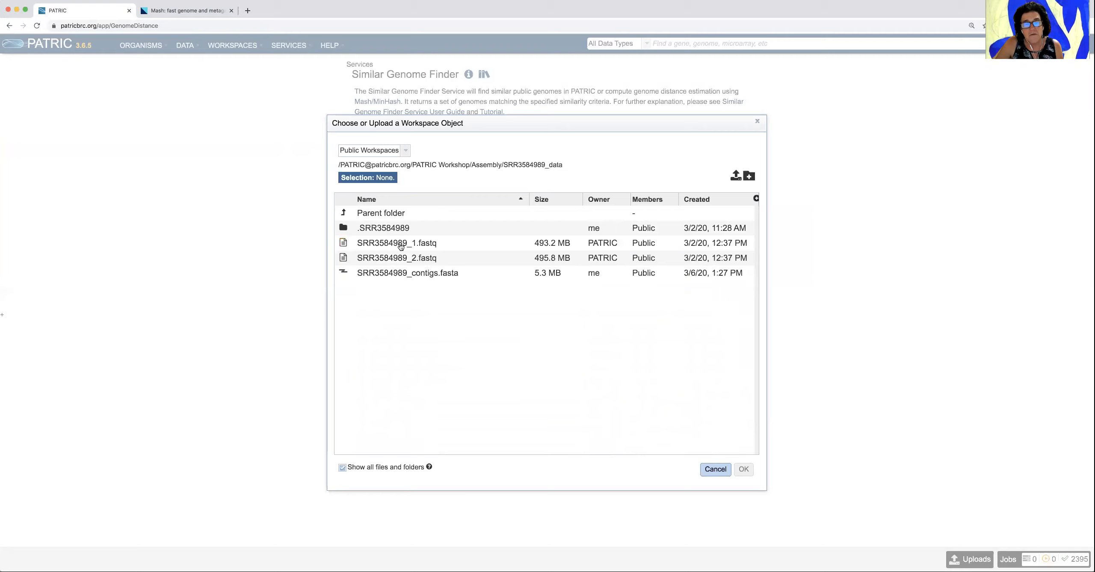
# - Try to set SRR3584989_1.fastq as the uploaded FASTA/FASTQ input
pyautogui.click(400, 244)
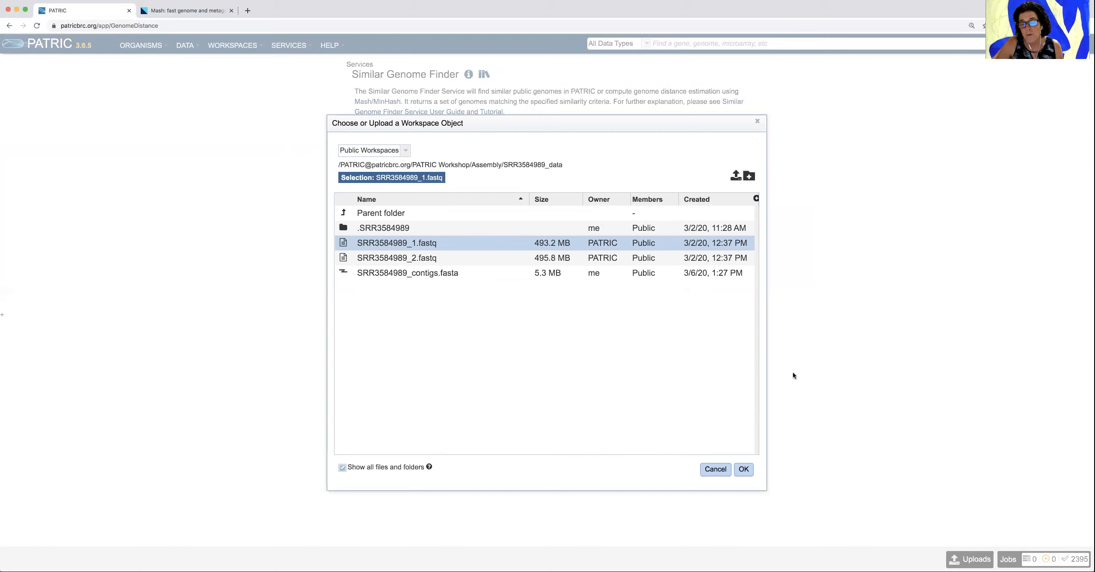
pyautogui.click(744, 471)
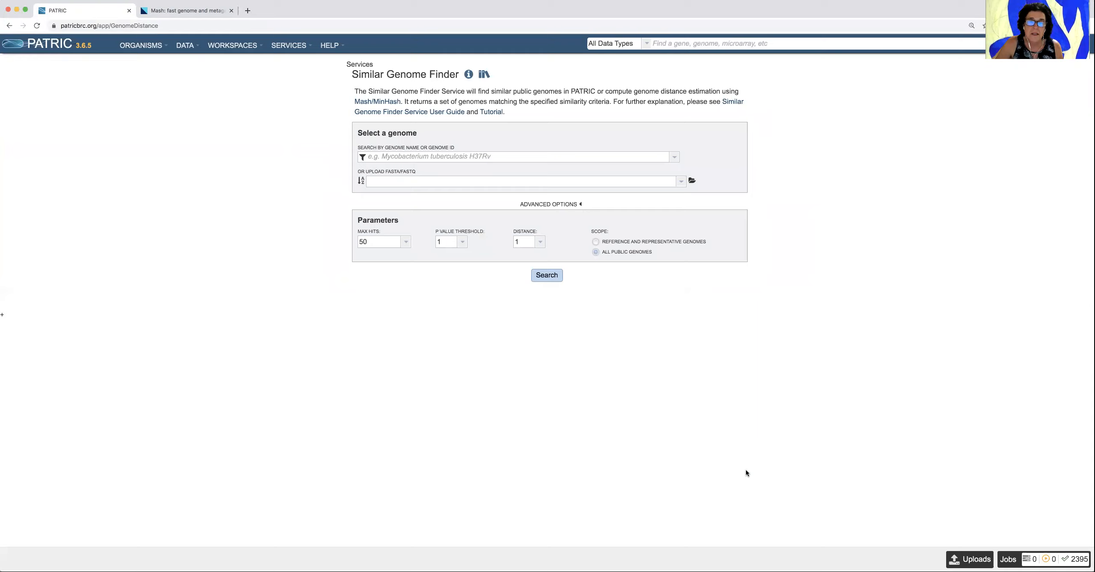
pyautogui.click(680, 183)
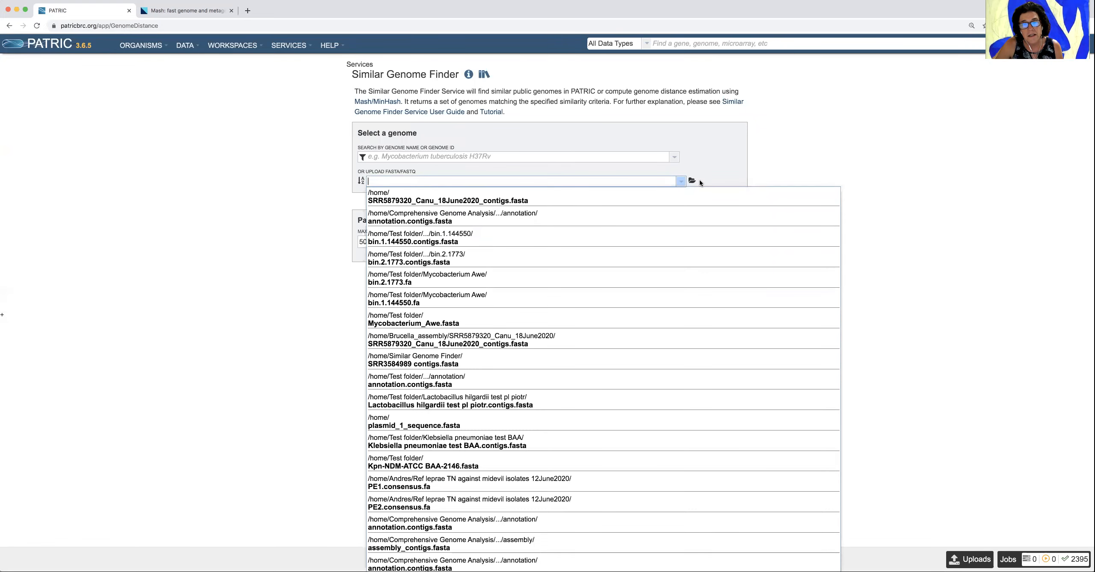
# - Choose SRR3584989_2.fastq from the SRR3584989_data workspace folder as the FASTA/FASTQ input
pyautogui.click(693, 182)
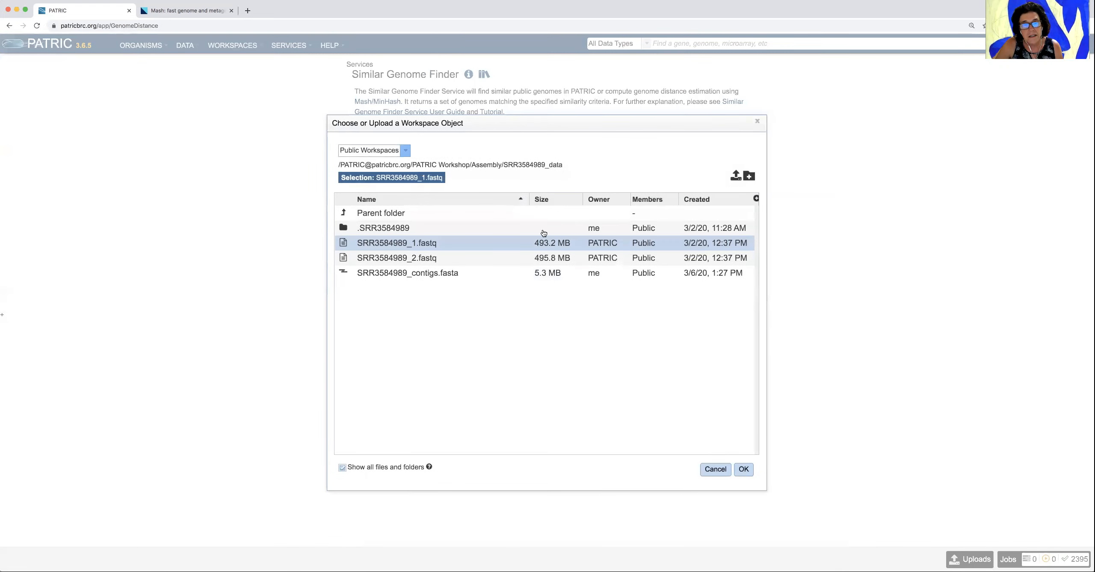
pyautogui.click(480, 257)
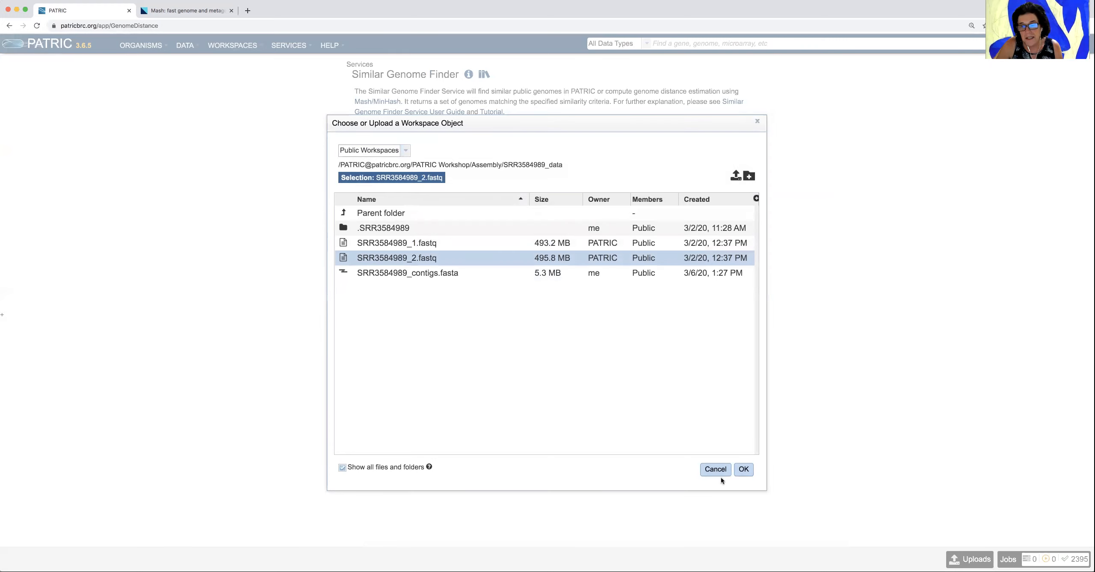
pyautogui.click(744, 470)
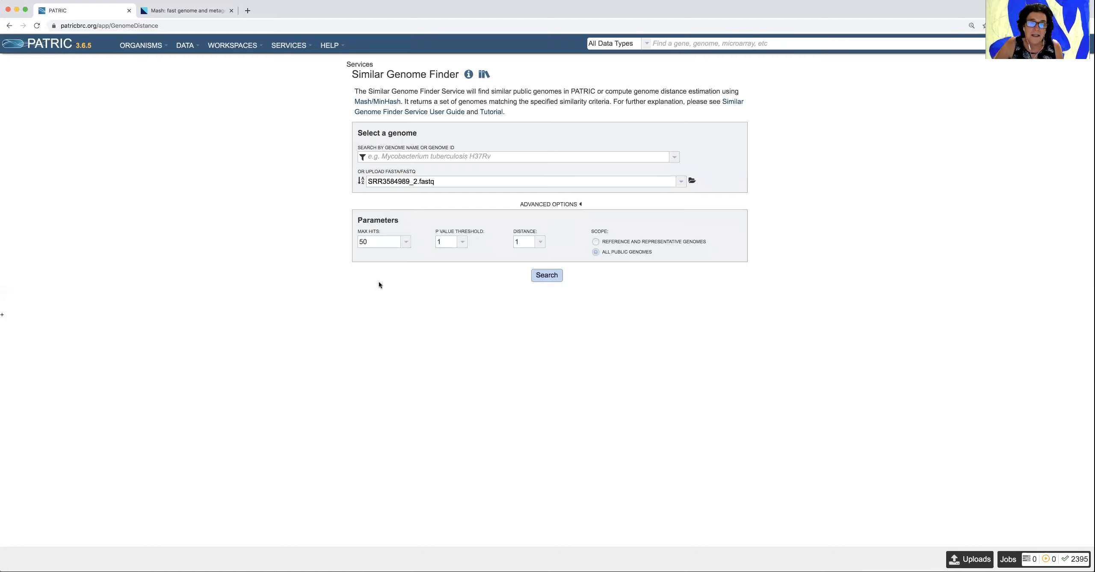
# - Examine the choices offered for the max hits, P value threshold and distance parameters
pyautogui.click(405, 243)
pyautogui.click(405, 244)
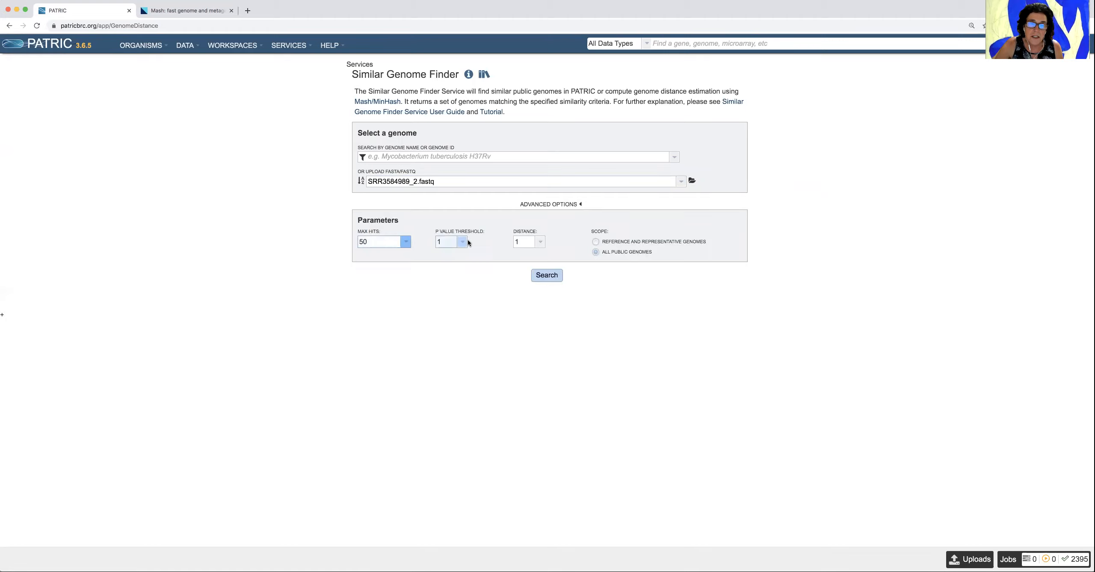
pyautogui.click(465, 244)
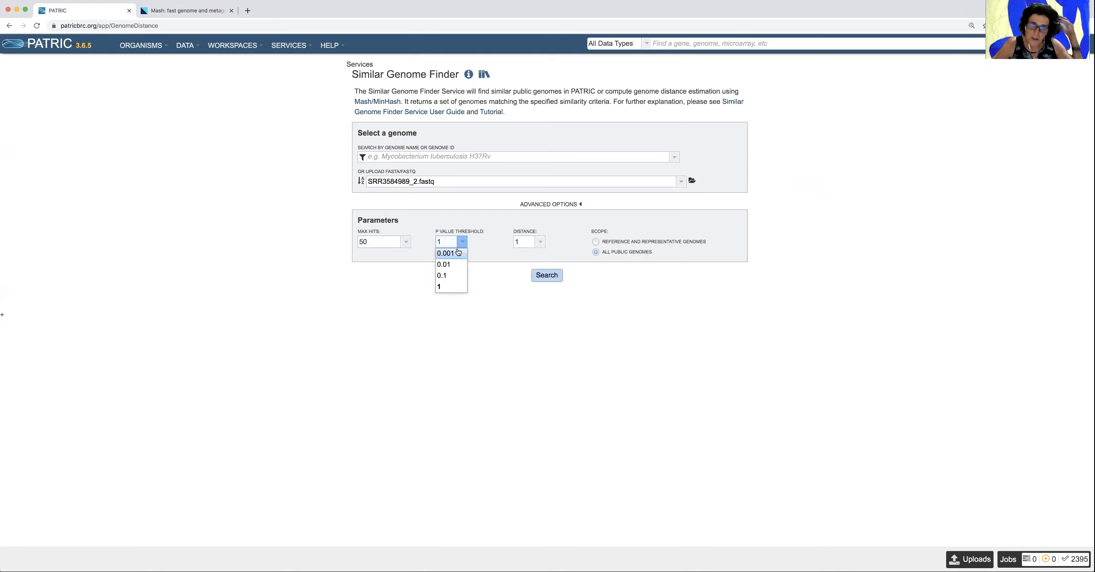
pyautogui.click(539, 242)
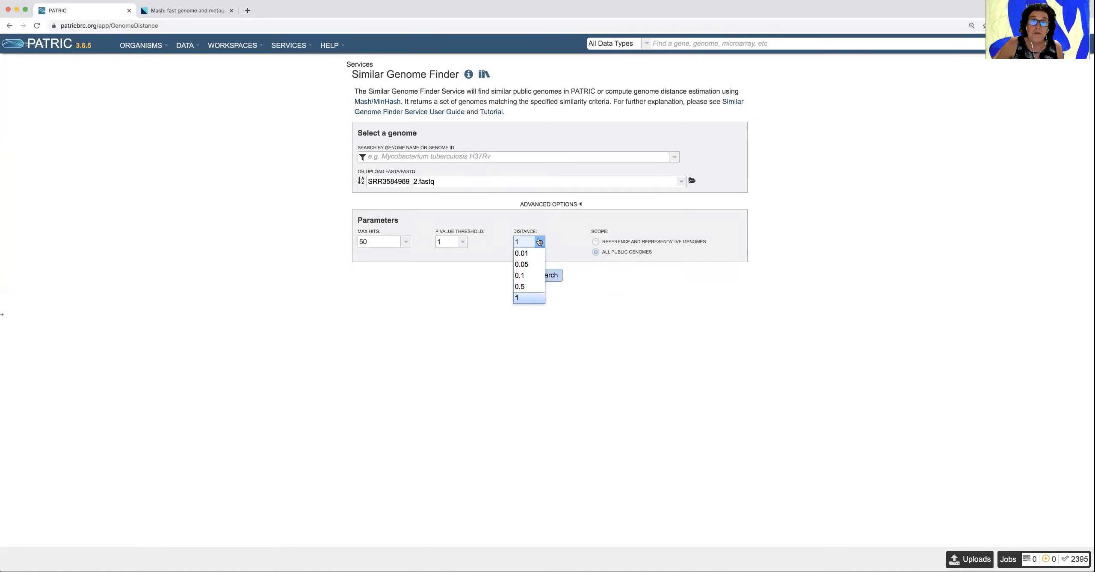
pyautogui.click(561, 232)
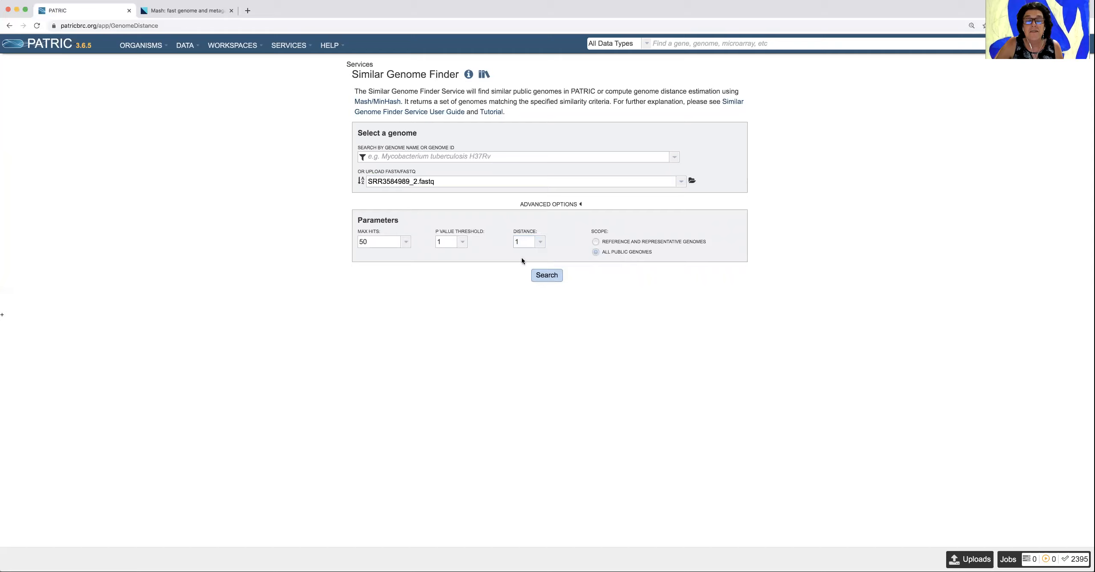
pyautogui.click(463, 242)
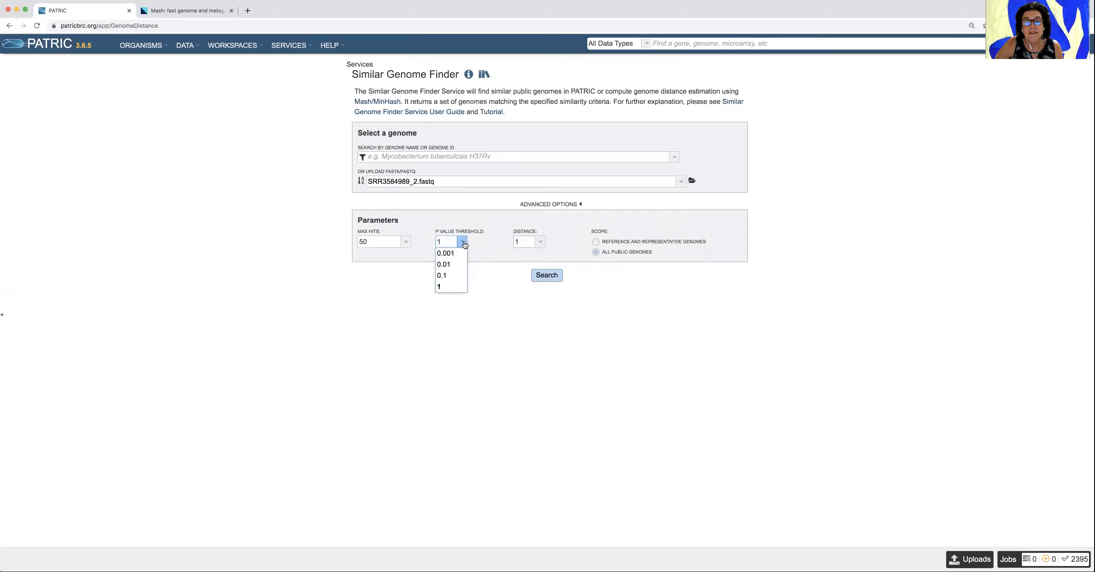
pyautogui.click(541, 242)
pyautogui.click(567, 234)
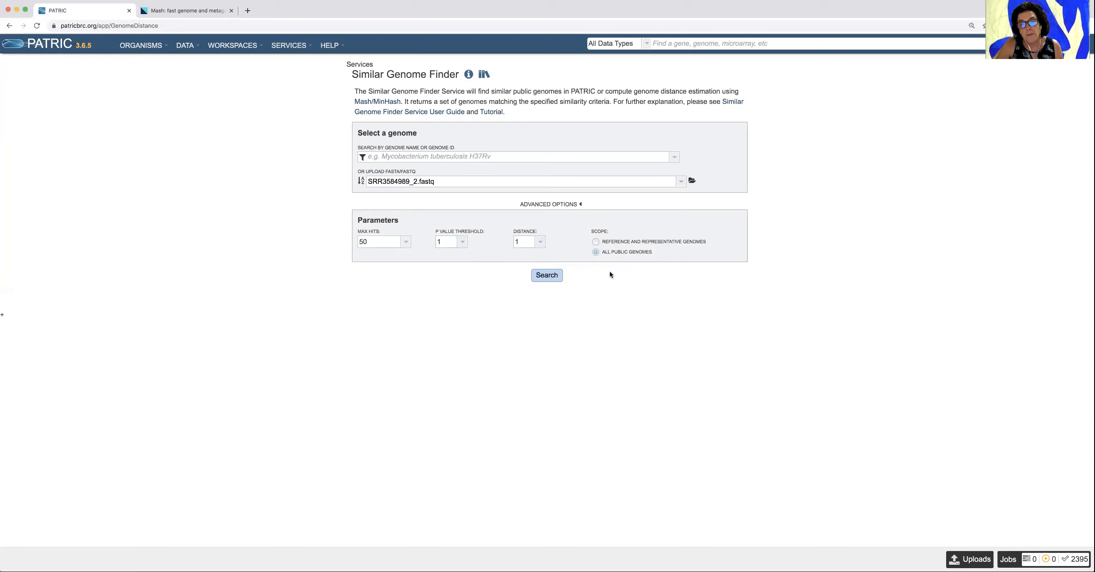
# - Run the similar genome search against all public genomes and look through the table of matching genomes
pyautogui.click(549, 277)
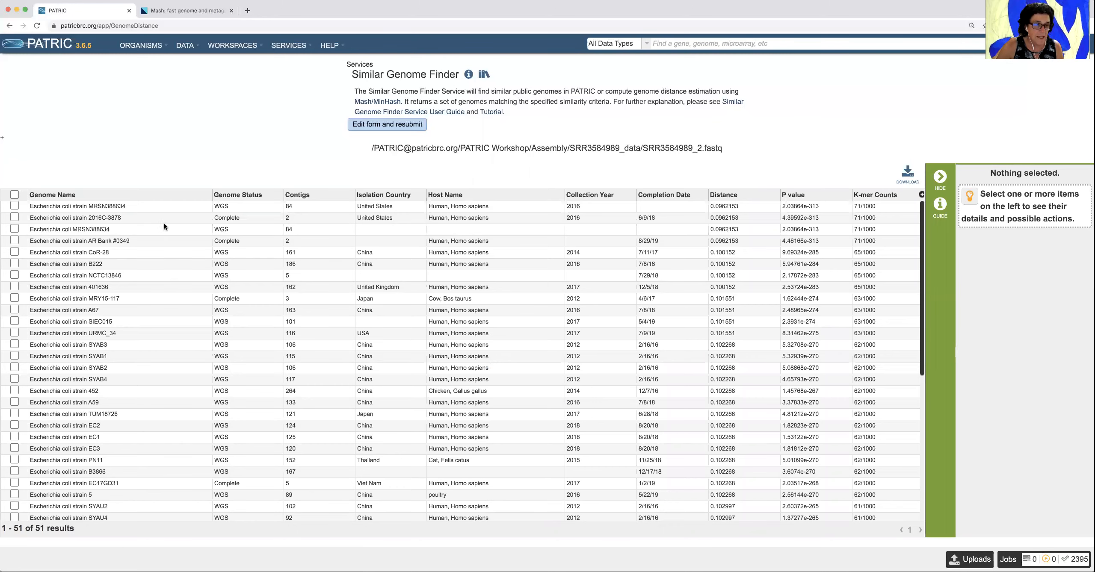
pyautogui.scroll(-5, 149, 229)
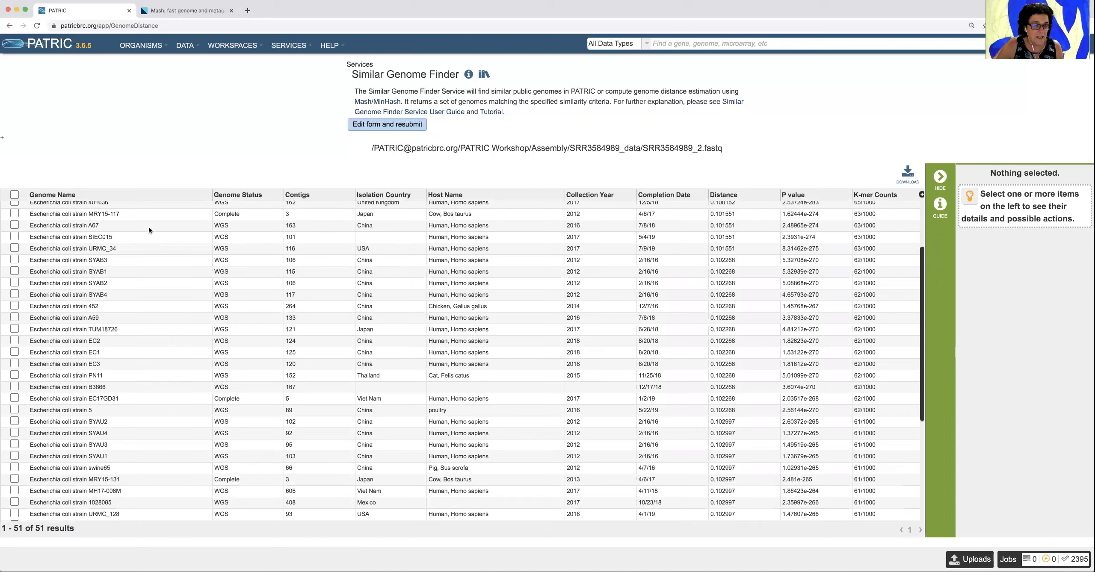
pyautogui.scroll(5, 148, 229)
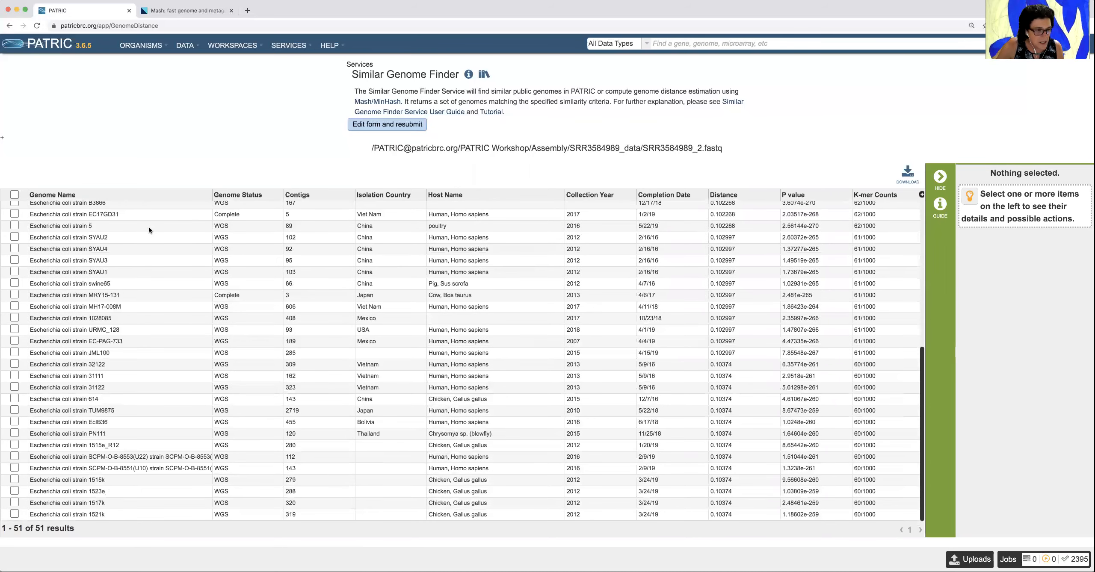
pyautogui.scroll(1, 148, 227)
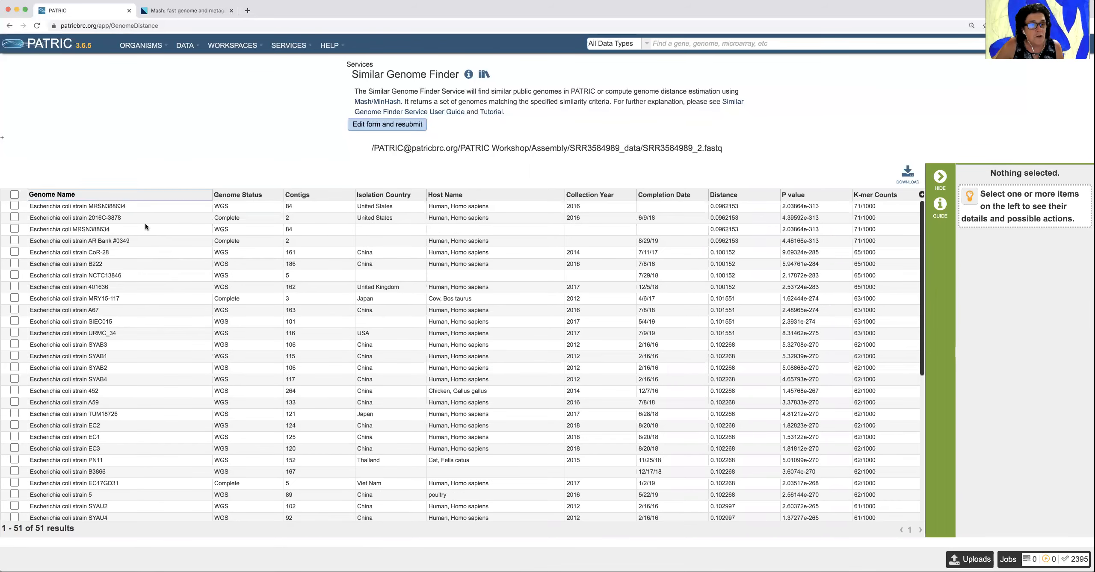
pyautogui.hscroll(1, 72, 210)
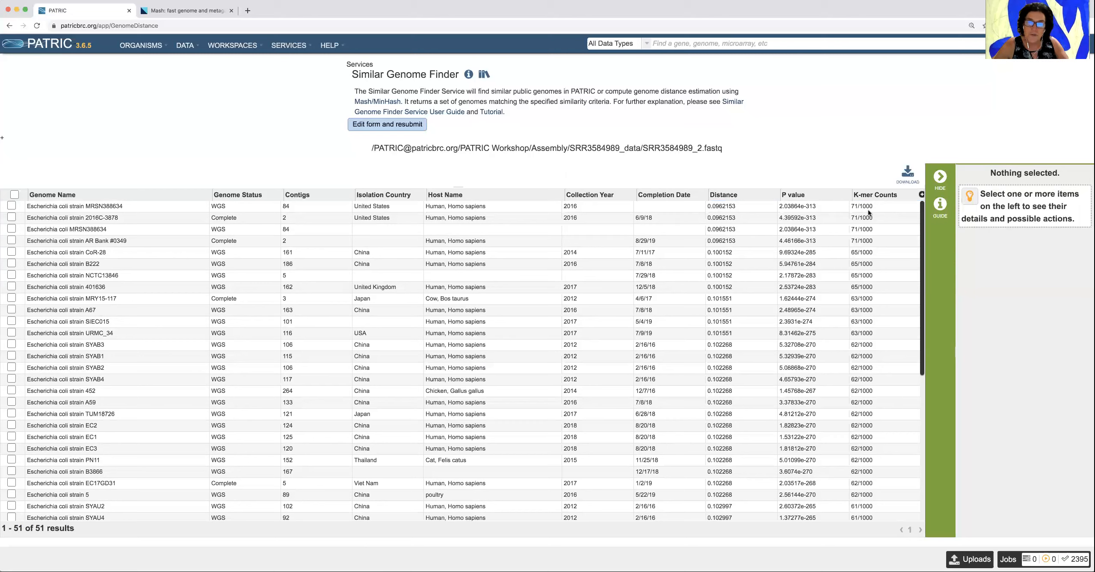
# - Select all genomes in the results table and view the extended download options without downloading anything
pyautogui.click(14, 195)
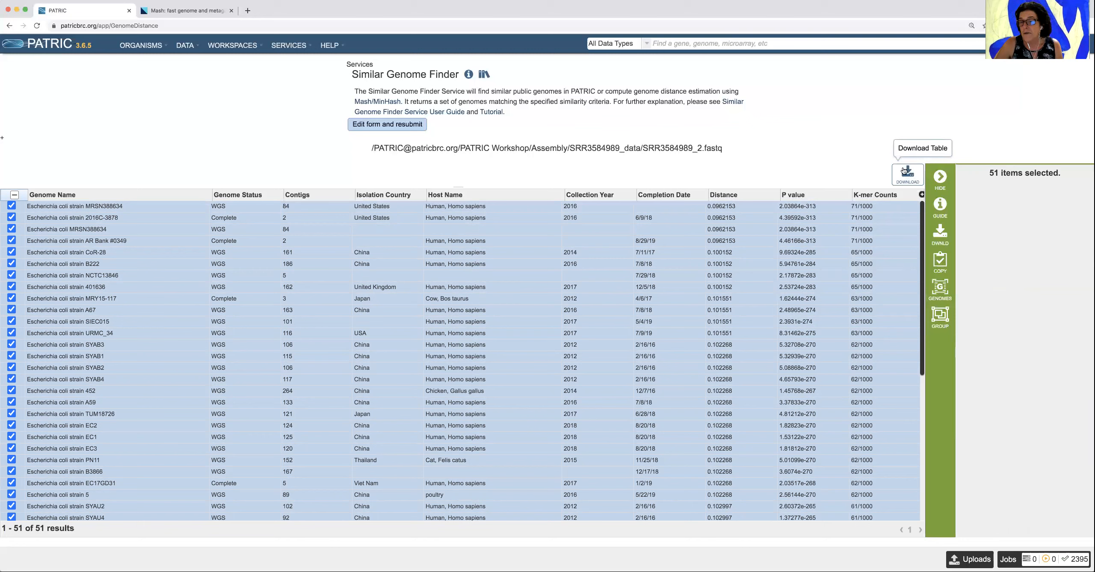
pyautogui.click(945, 239)
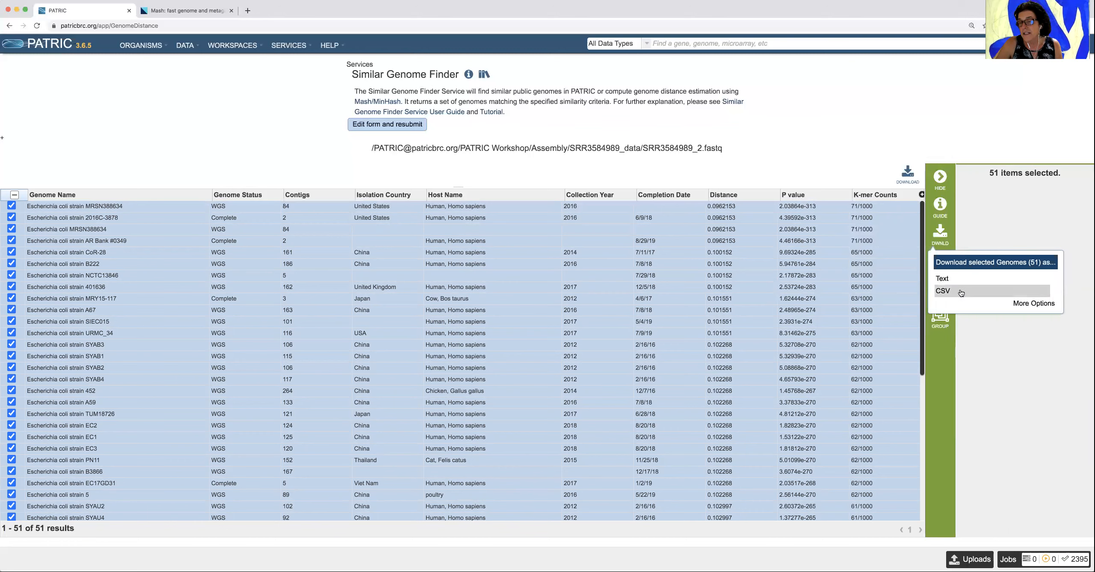
pyautogui.click(1041, 305)
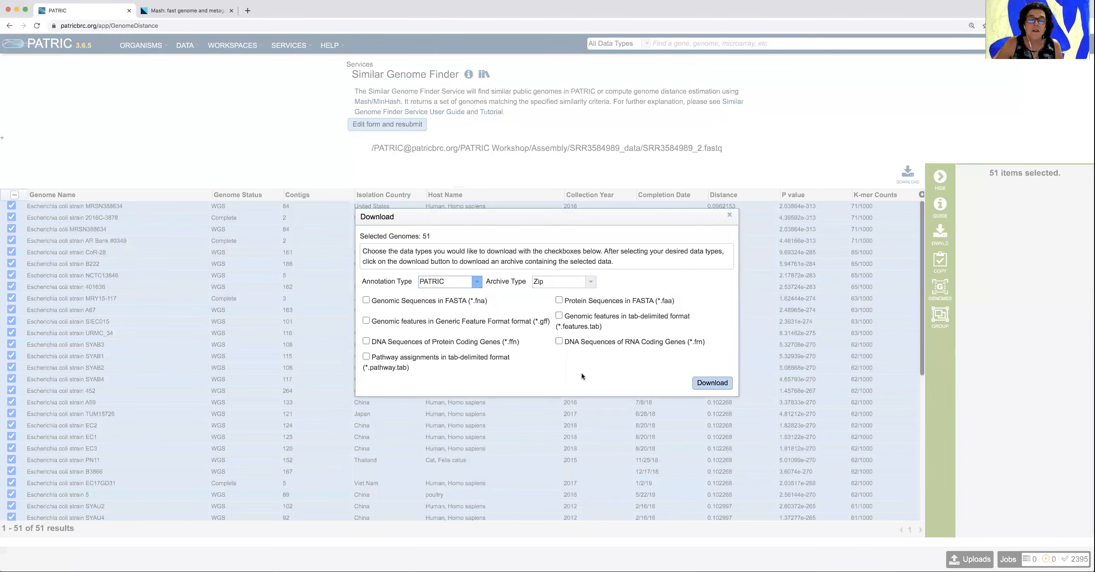
pyautogui.click(730, 217)
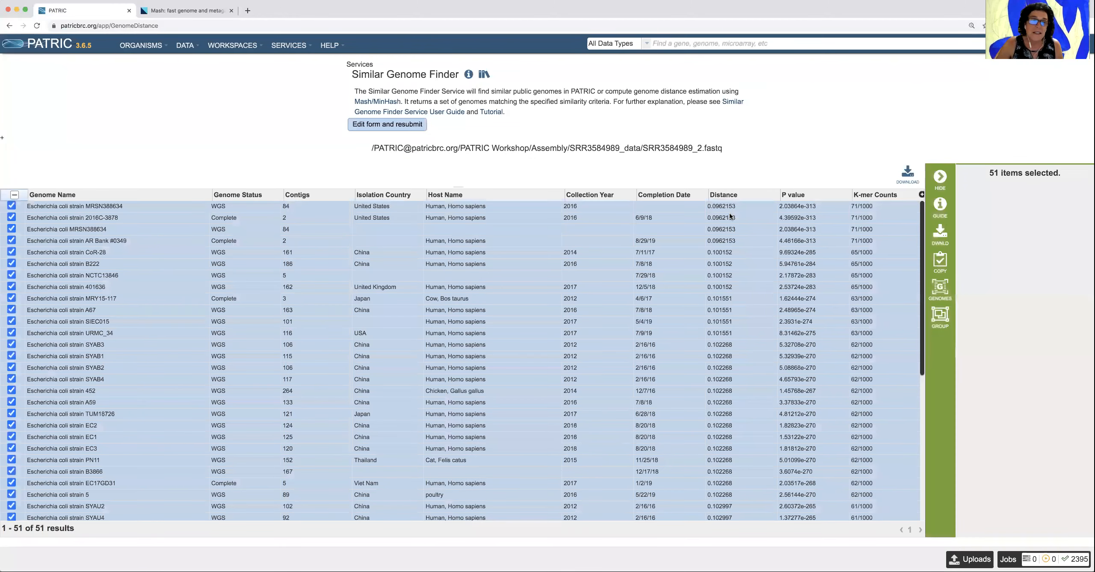